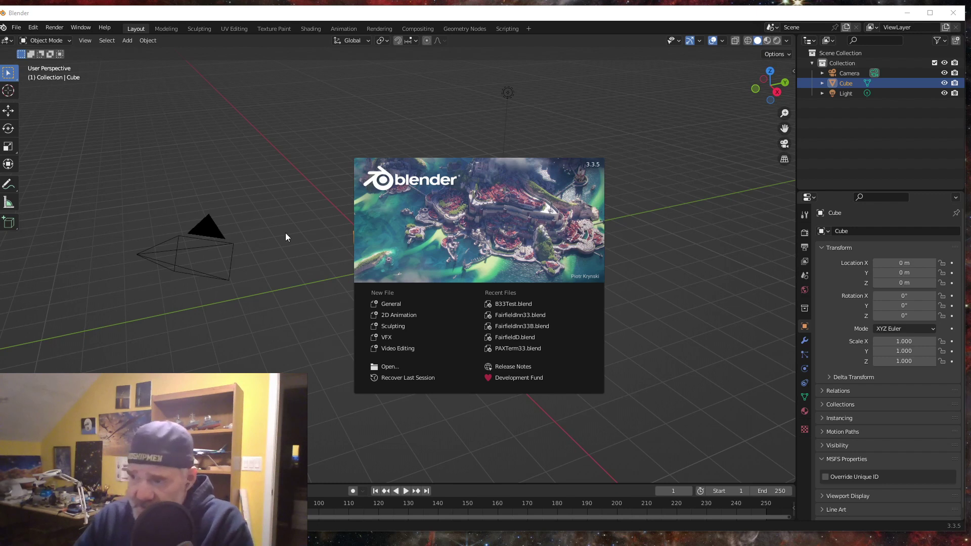
- Close the Blender 3.3.5 splash screen to reveal the default cube, camera and light
click(273, 155)
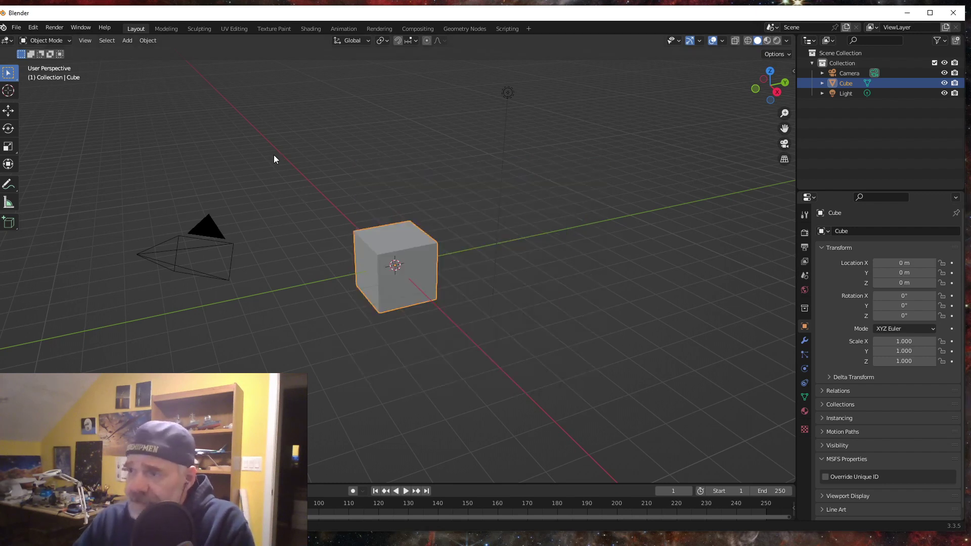
- Minimize Blender and reach blender.org's Blender 3.5 download page, glancing at the LTS page on the way
click(907, 13)
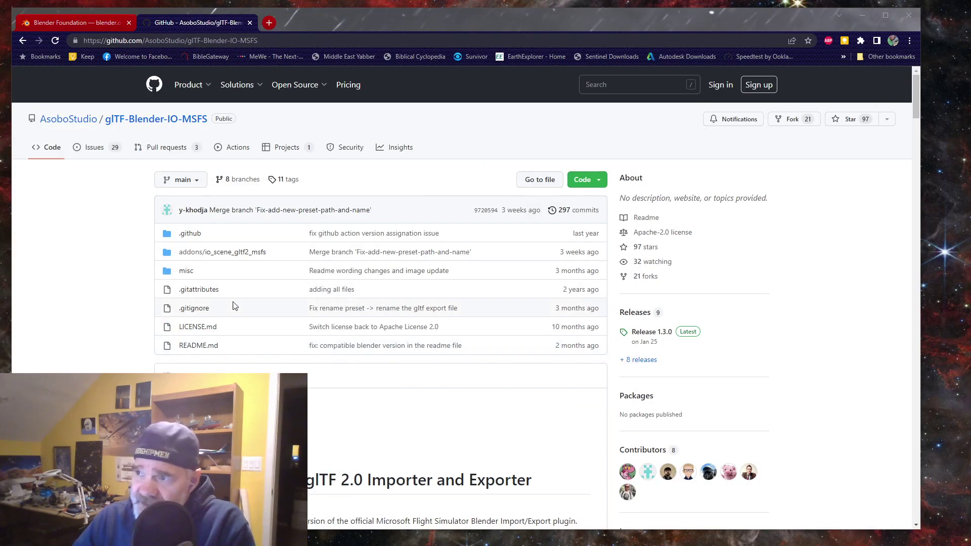
click(76, 22)
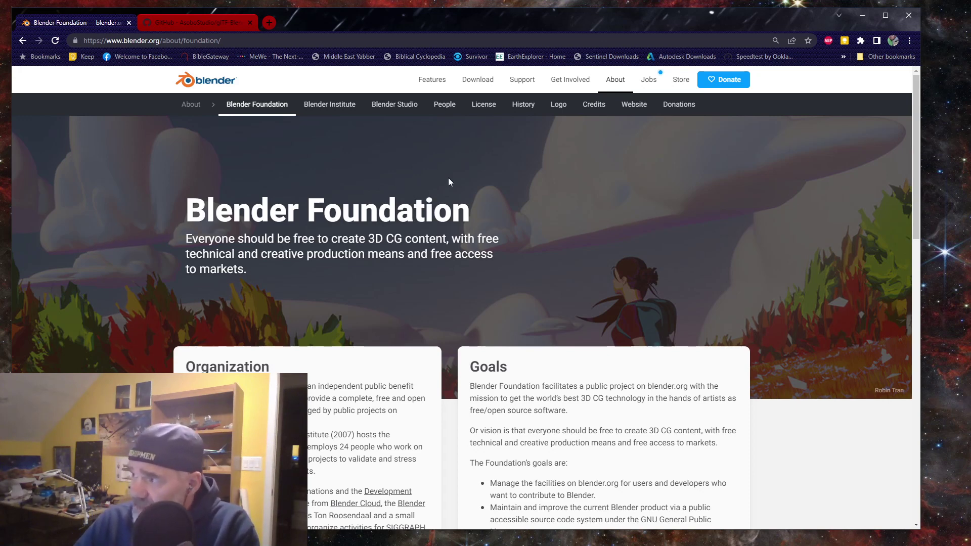
click(483, 86)
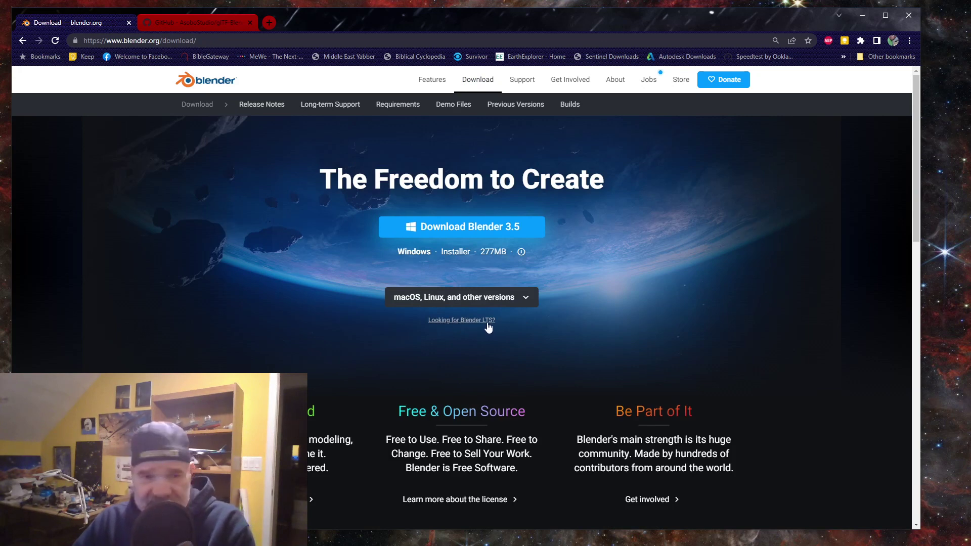
click(461, 324)
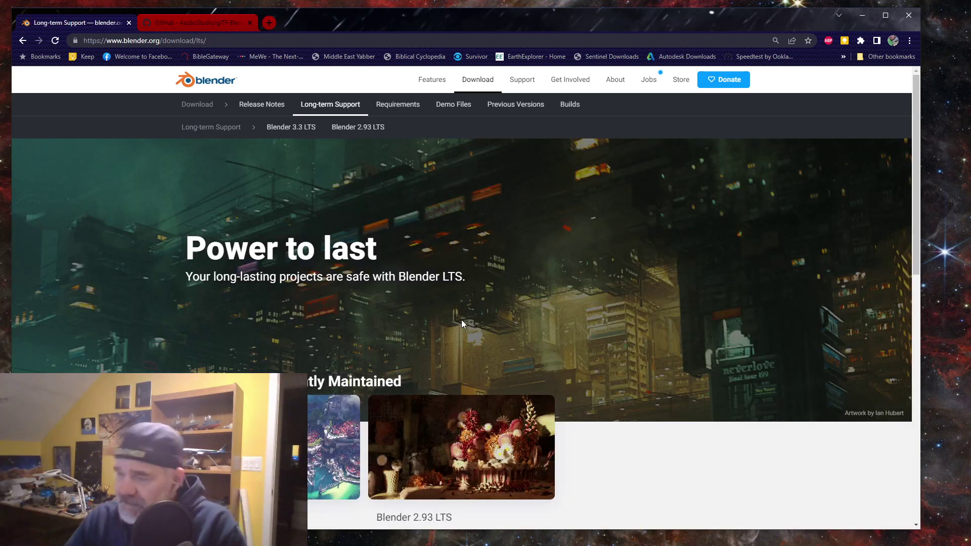
click(23, 41)
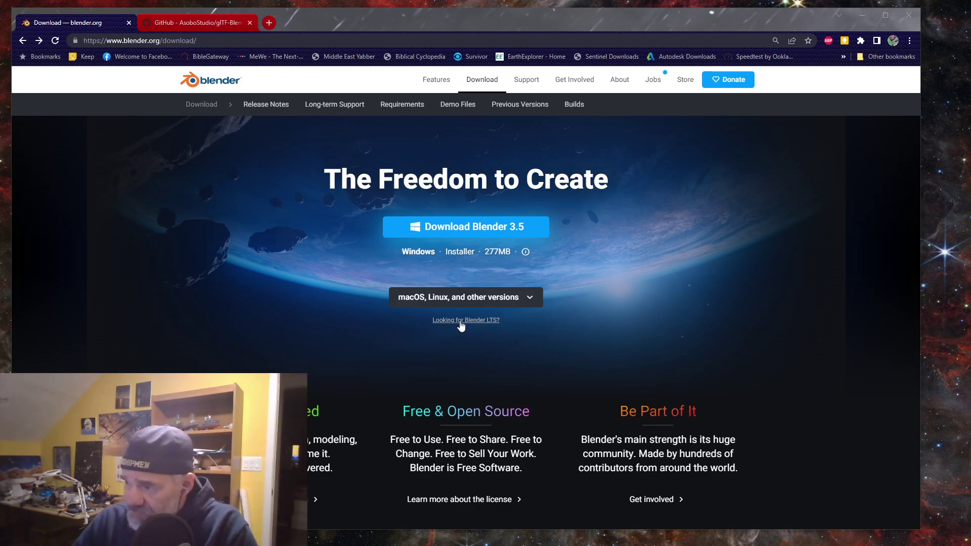
- Open the Blender 3.3 LTS details page and scroll to the 3.3.5 release
click(483, 324)
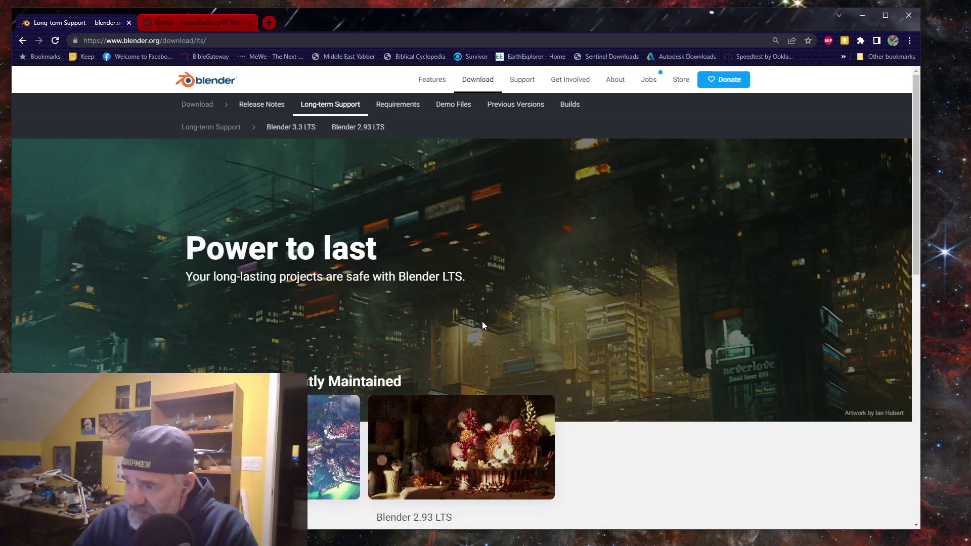
scroll(400, 394, down, 3)
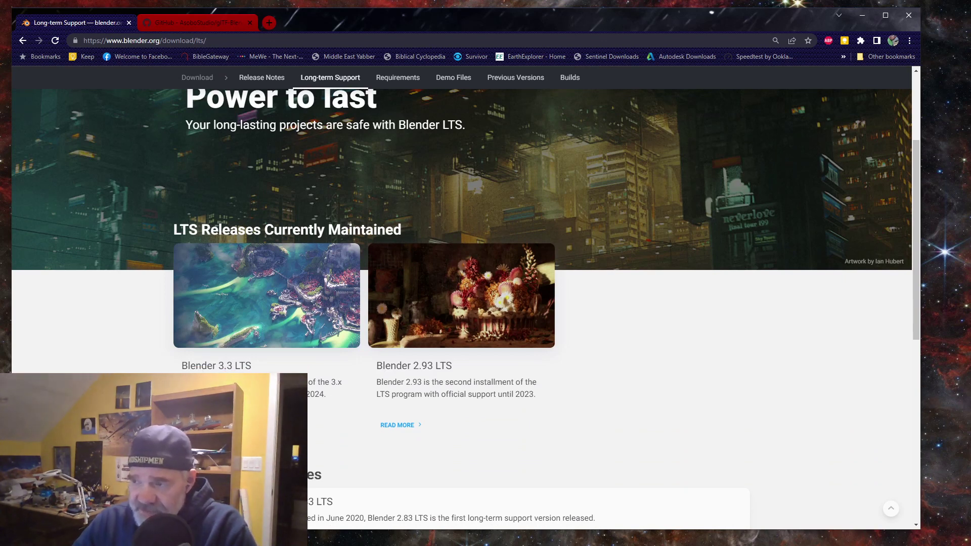
click(248, 318)
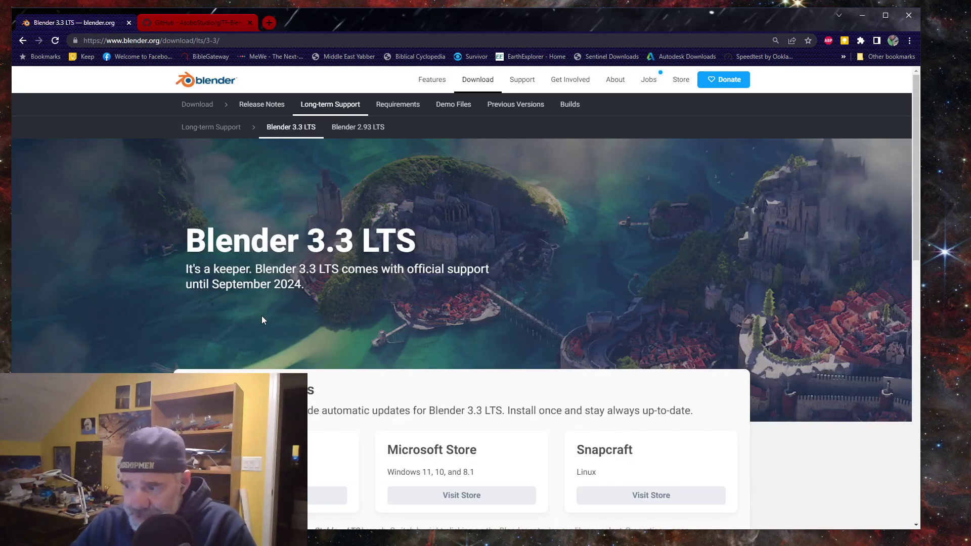
scroll(580, 395, down, 5)
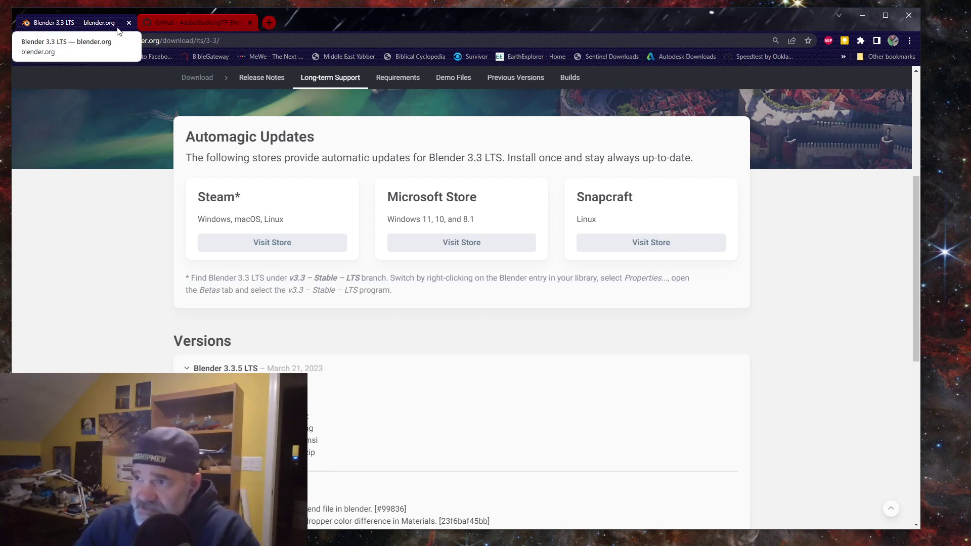
- Return to the glTF-Blender-IO-MSFS repository and open the green Code dropdown
click(193, 22)
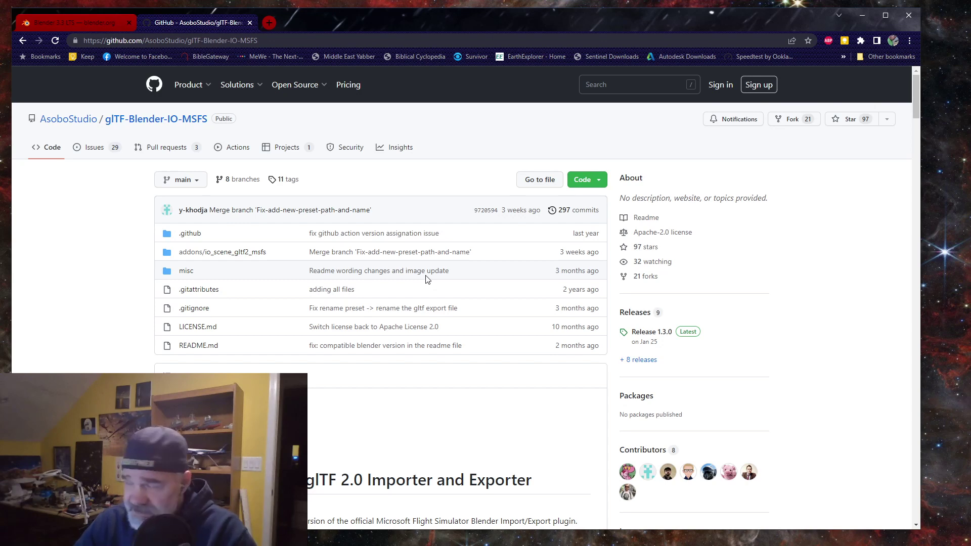
click(590, 181)
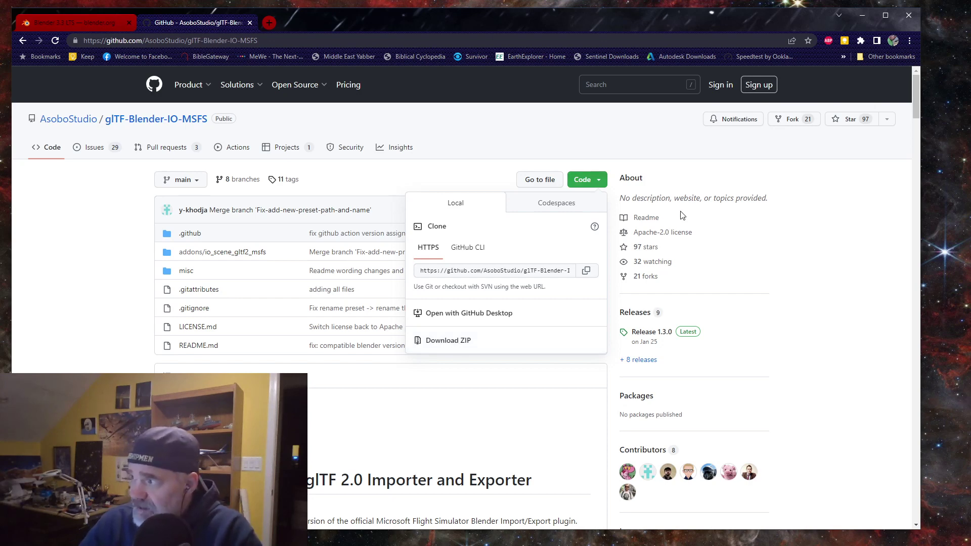
- Close the Code dropdown and open Release 1.3.0, scrolling down to its three assets
click(628, 147)
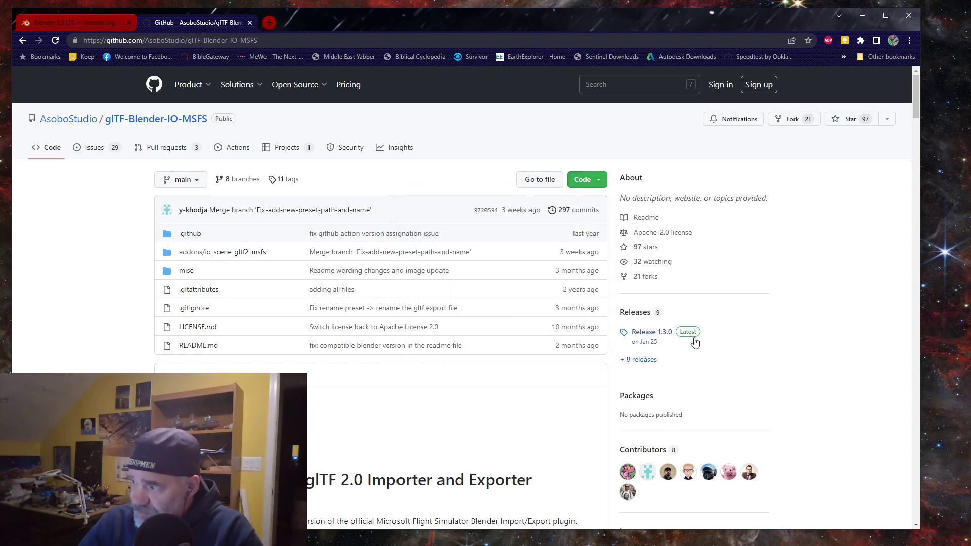
click(650, 332)
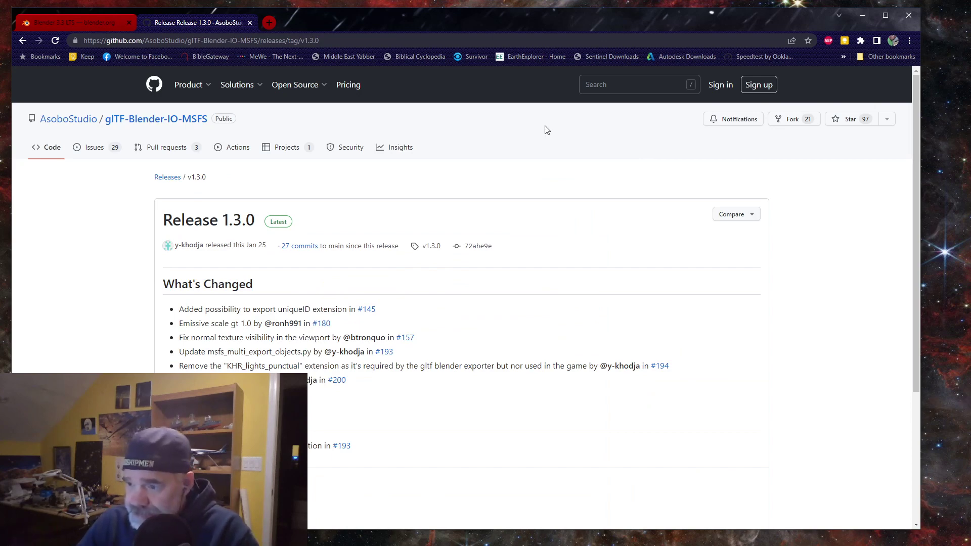
scroll(416, 322, down, 4)
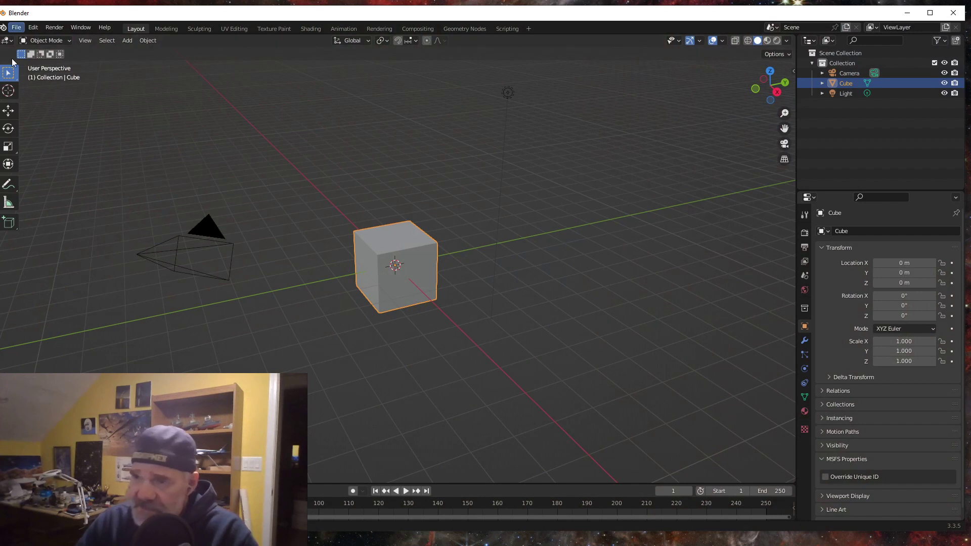
mouse_move(204, 17)
mouse_down()
mouse_move(227, 19)
mouse_move(214, 14)
mouse_up()
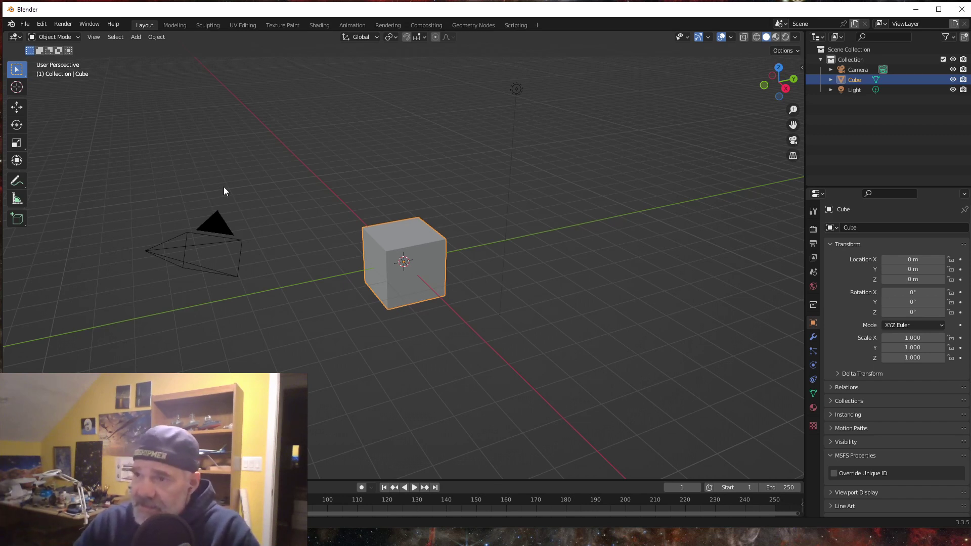
- Open Preferences > Add-ons and start an add-on install from BlenderLearn, then cancel it
click(41, 24)
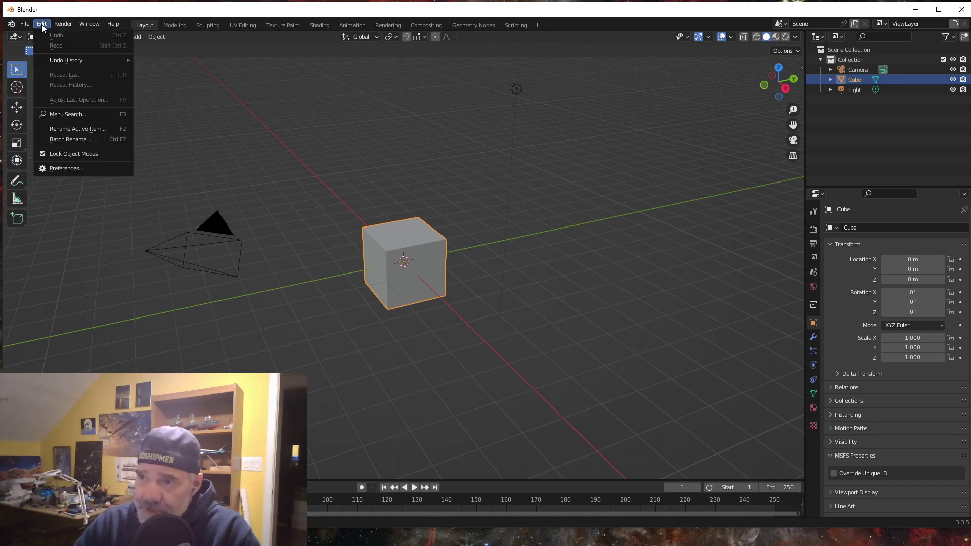
click(53, 168)
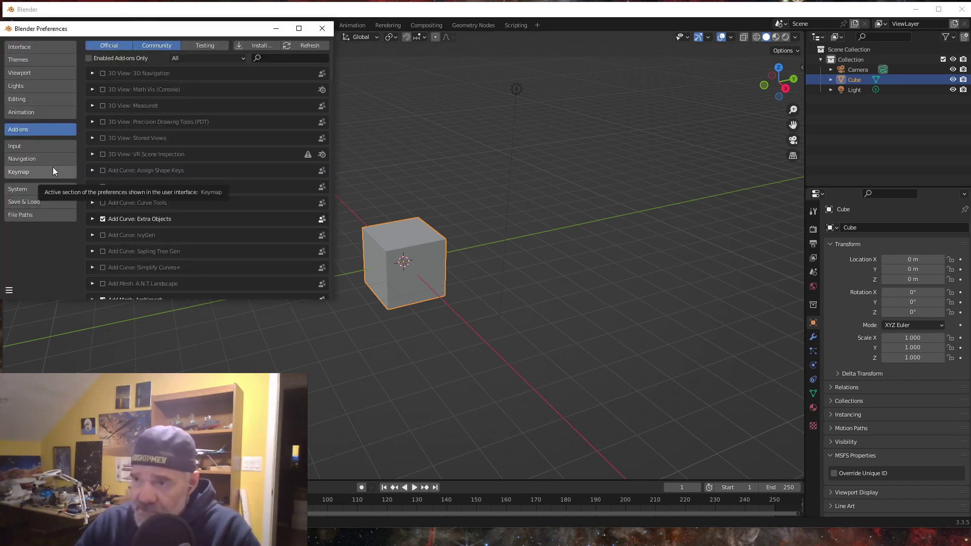
click(263, 46)
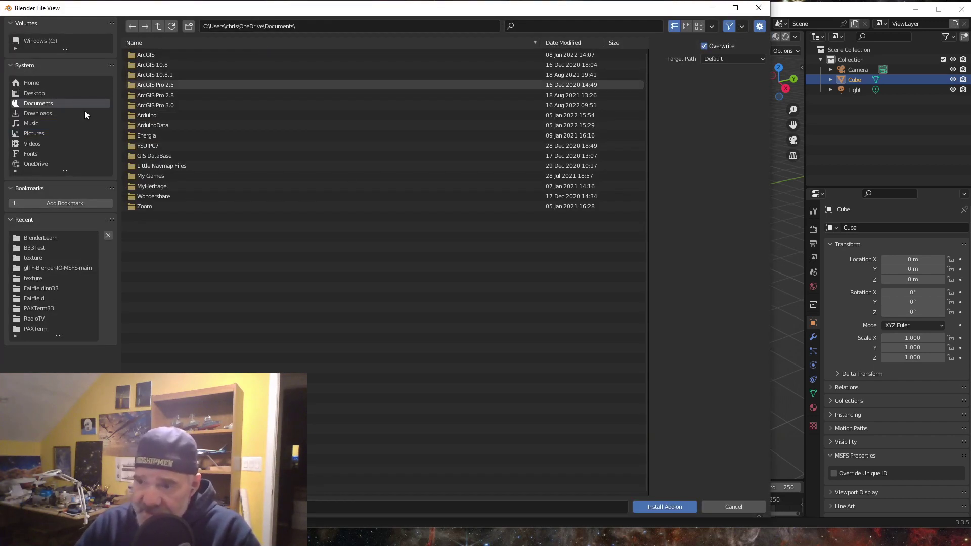
click(41, 238)
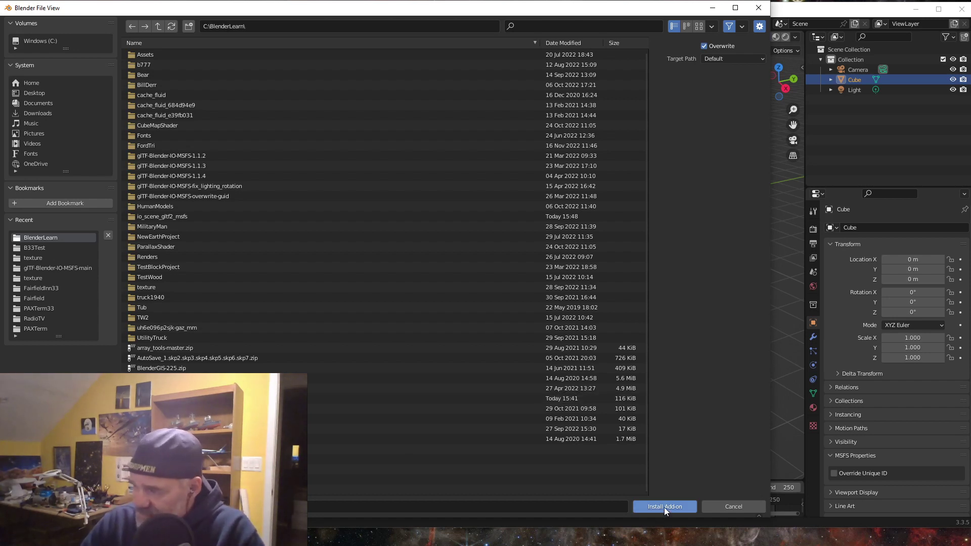
click(734, 507)
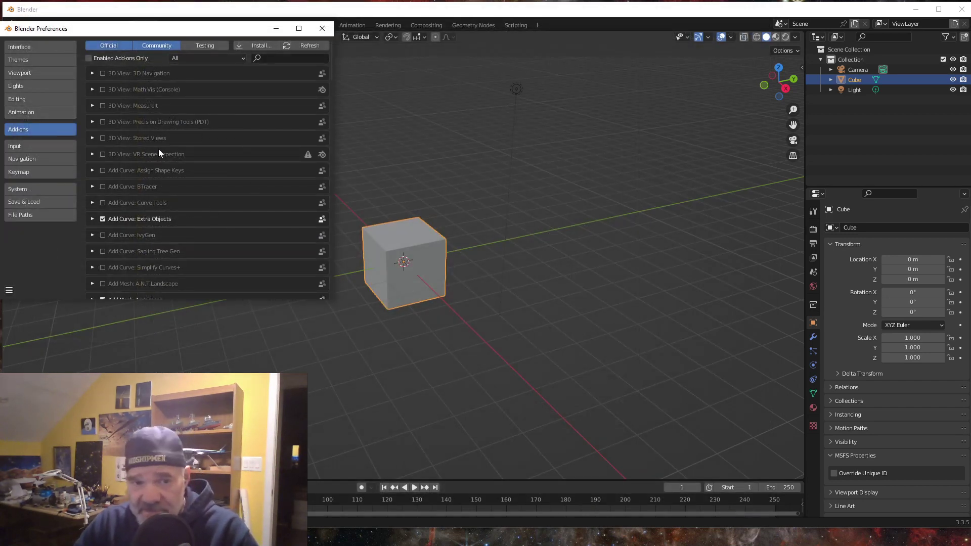
- Confirm the Microsoft Flight Simulator glTF Extension add-on is ticked, then close Preferences
scroll(178, 220, down, 10)
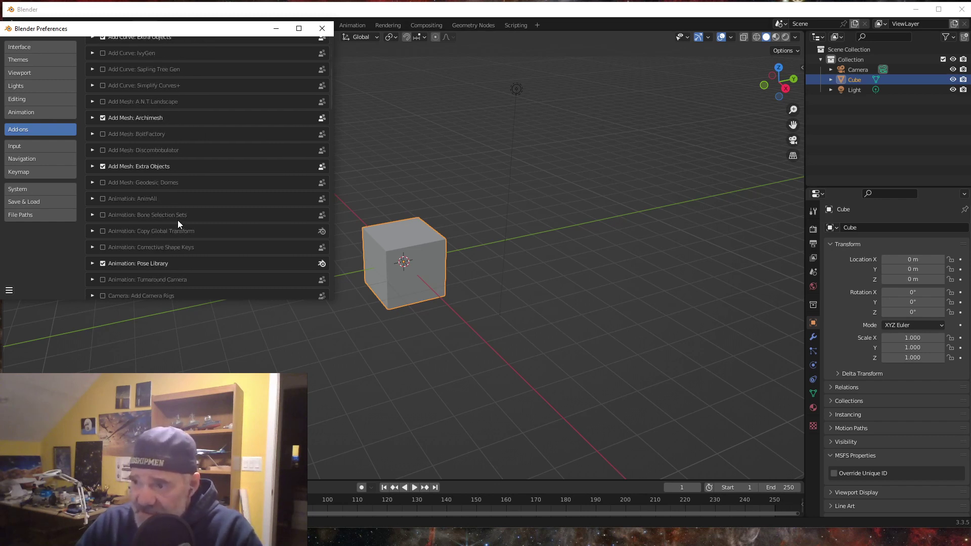
scroll(177, 223, down, 9)
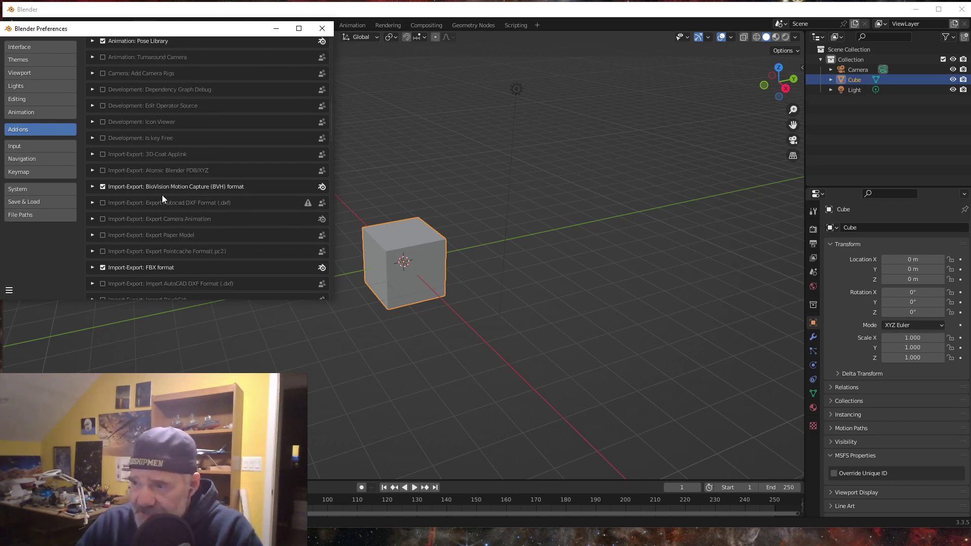
scroll(162, 225, down, 3)
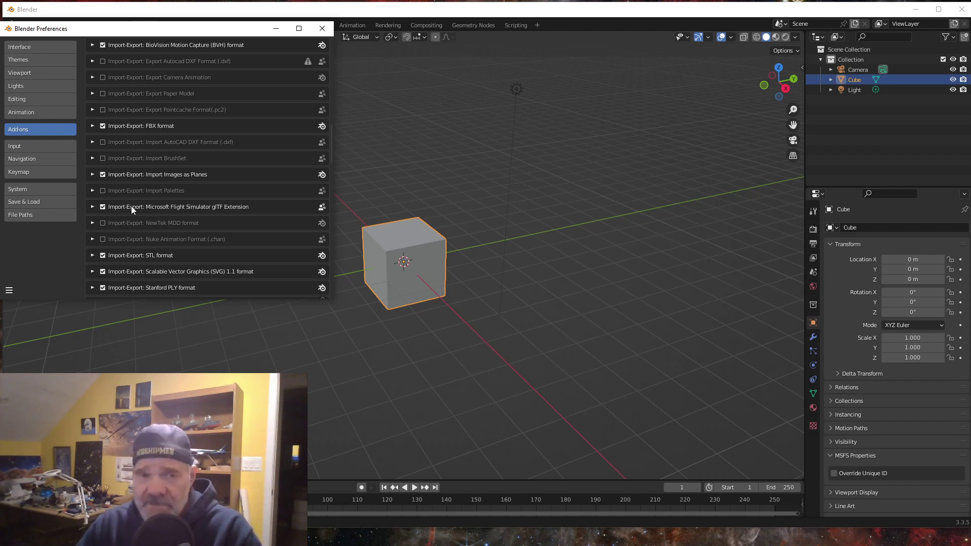
click(527, 11)
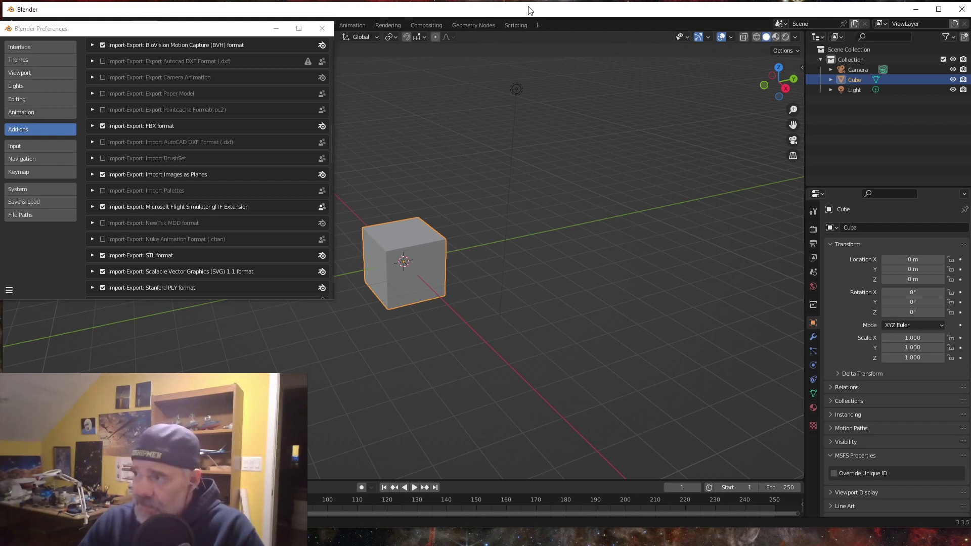
click(322, 28)
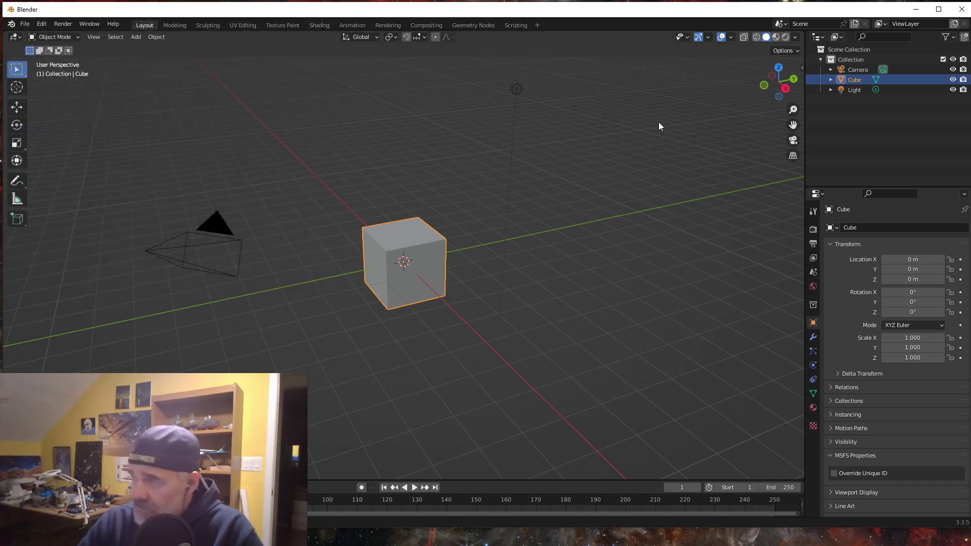
- Open the viewport sidebar showing the cube's Transform and Dimensions values
click(802, 69)
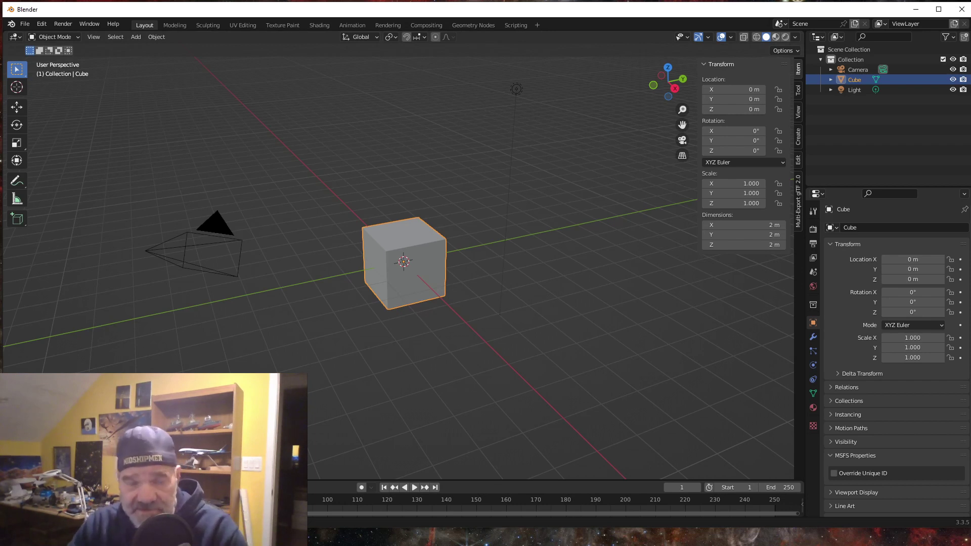
click(24, 24)
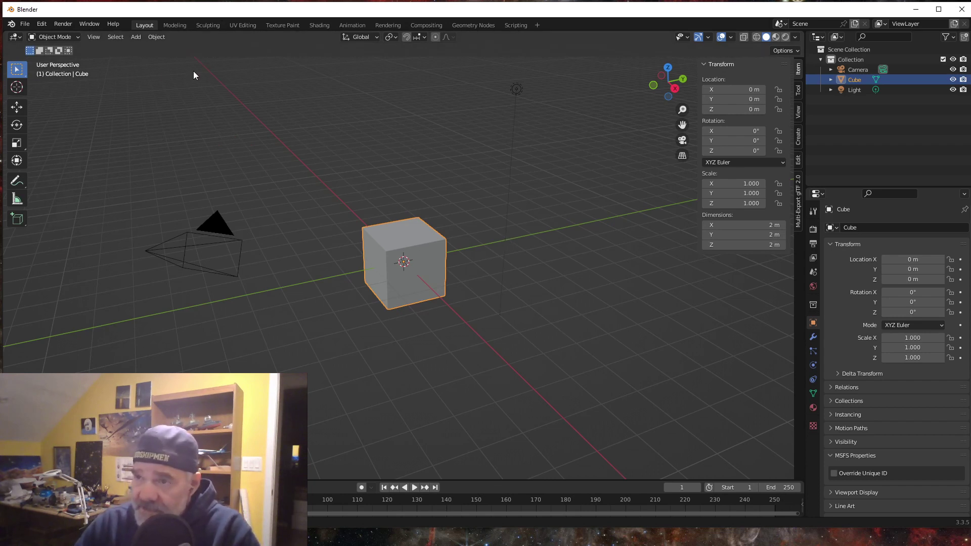
- Open FairfieldInn33.blend from Open Recent and orbit down over the hotel and canopy
click(24, 24)
mouse_move(42, 59)
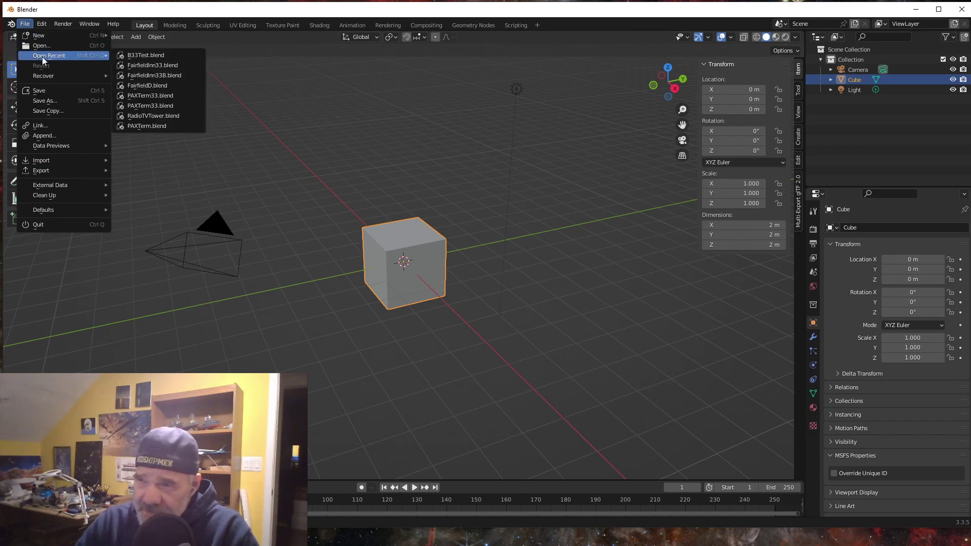
click(141, 65)
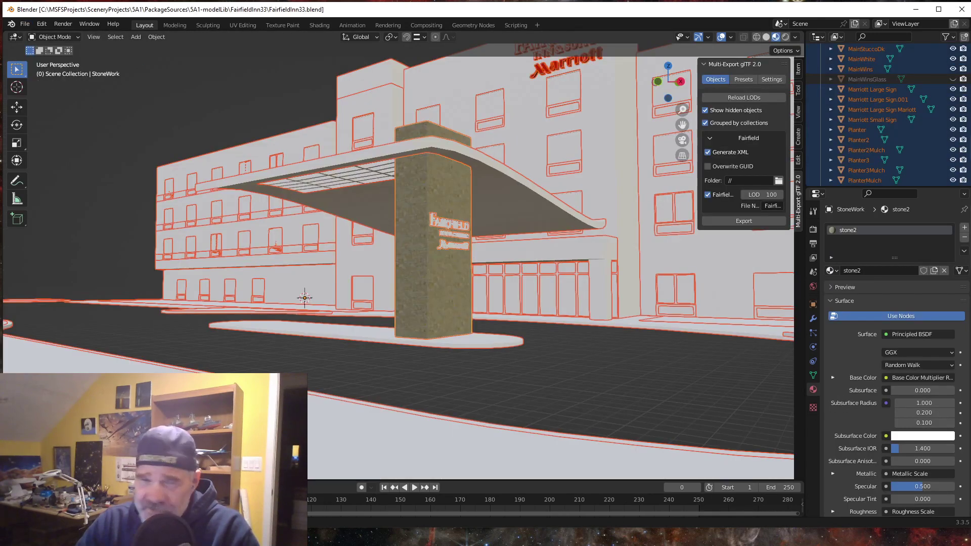
middle_drag(401, 280, 387, 272)
scroll(387, 273, up, 4)
scroll(387, 278, down, 8)
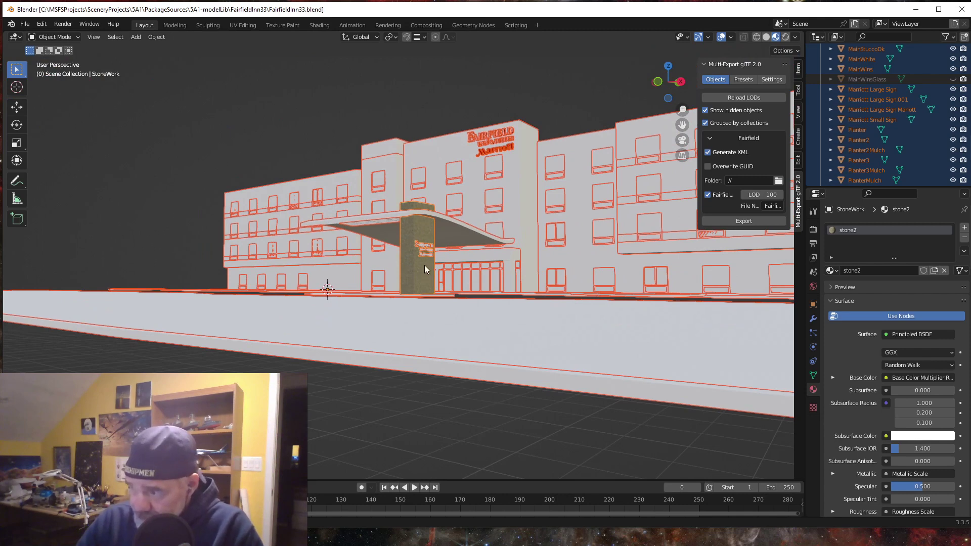
middle_drag(424, 268, 443, 289)
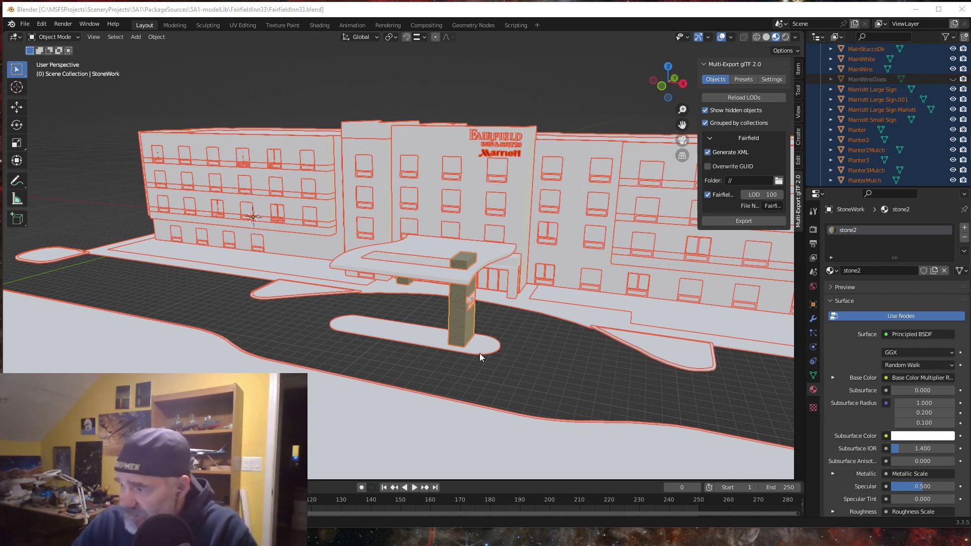
- Zoom in and select the stone entrance pillar, then orbit out and deselect everything
scroll(505, 356, up, 4)
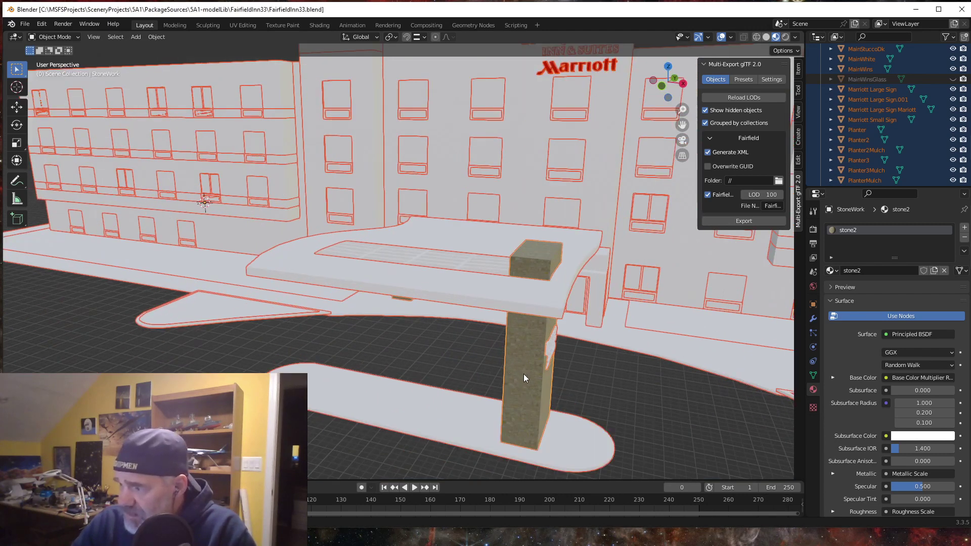
click(523, 374)
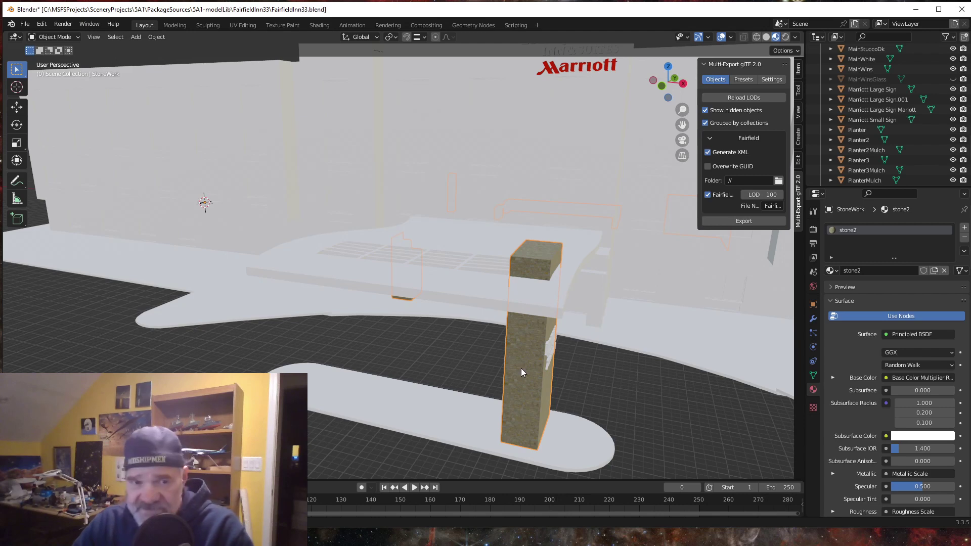
scroll(521, 372, down, 6)
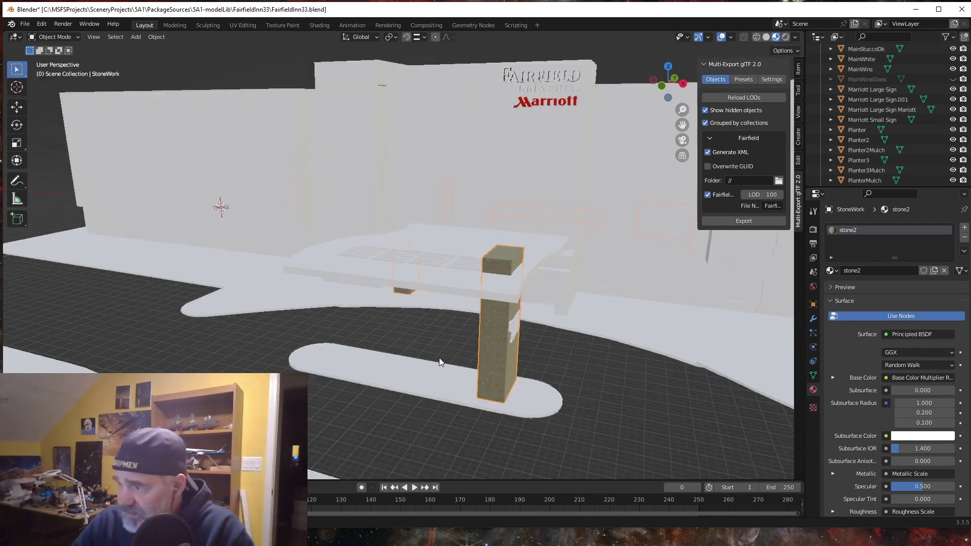
middle_drag(493, 364, 483, 347)
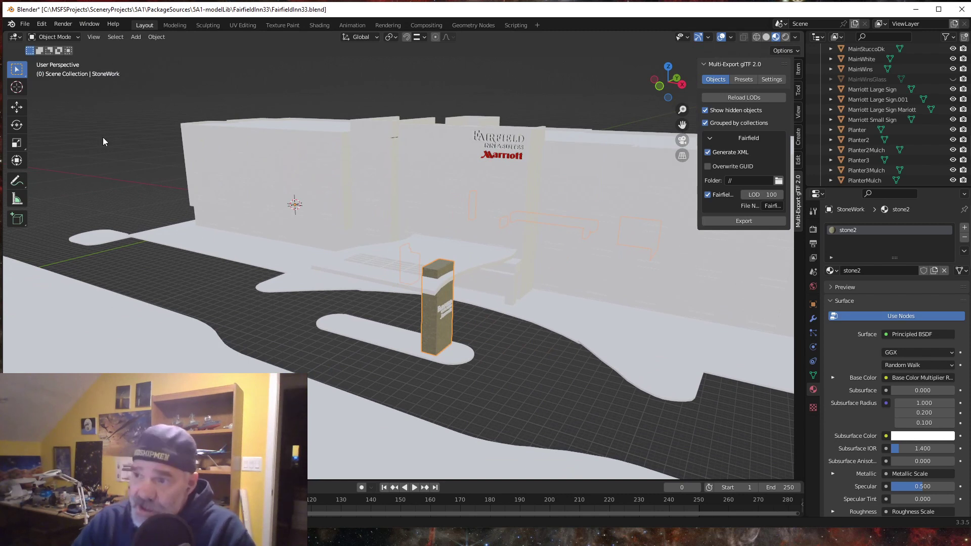
click(112, 111)
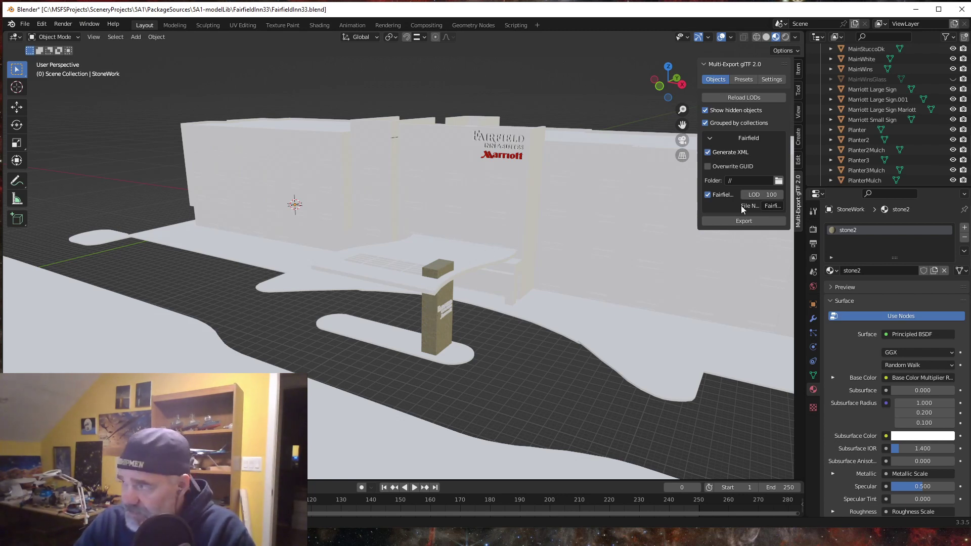
- Run Export from the Multi-Export glTF 2.0 Objects page for the Fairfield hotel
click(742, 221)
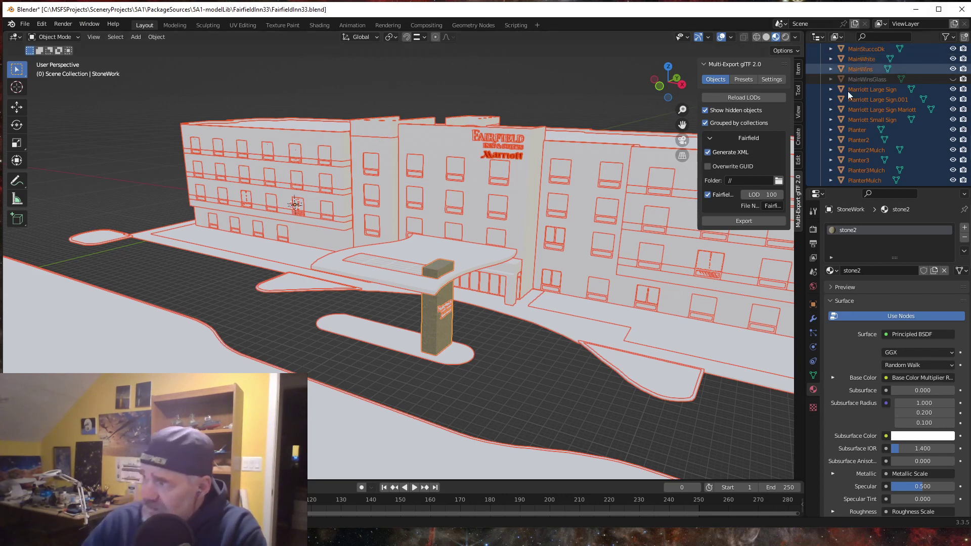
- Review the multi-export settings, then rerun the Fairfield hotel export from the Objects list
click(774, 80)
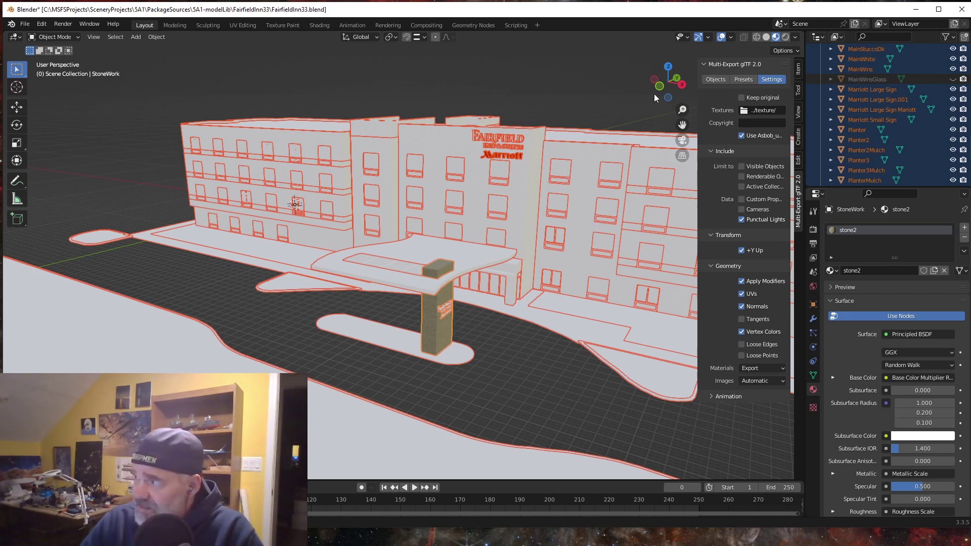
click(716, 79)
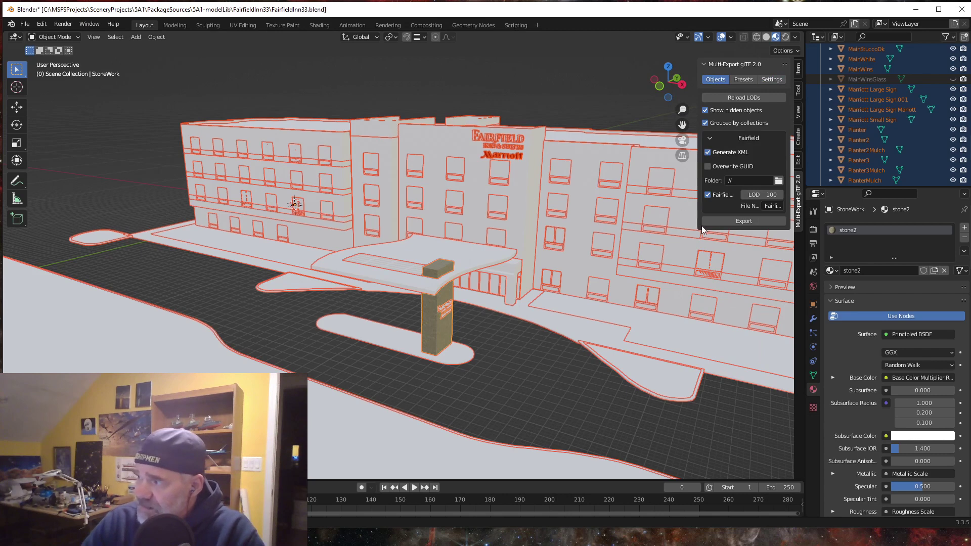
click(737, 222)
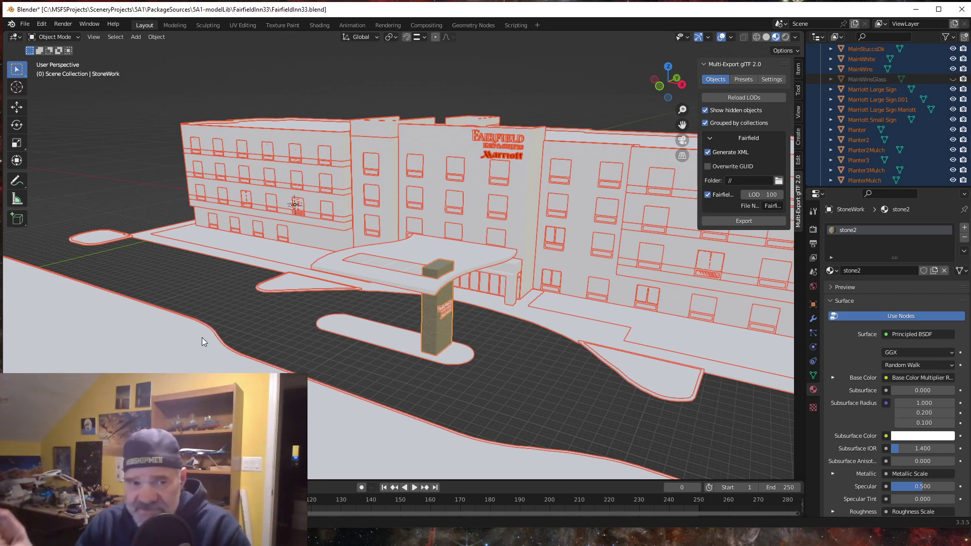
- Show the multi-export Settings page with +Y Up, Apply Modifiers, UVs, Normals and Vertex Colors
click(771, 80)
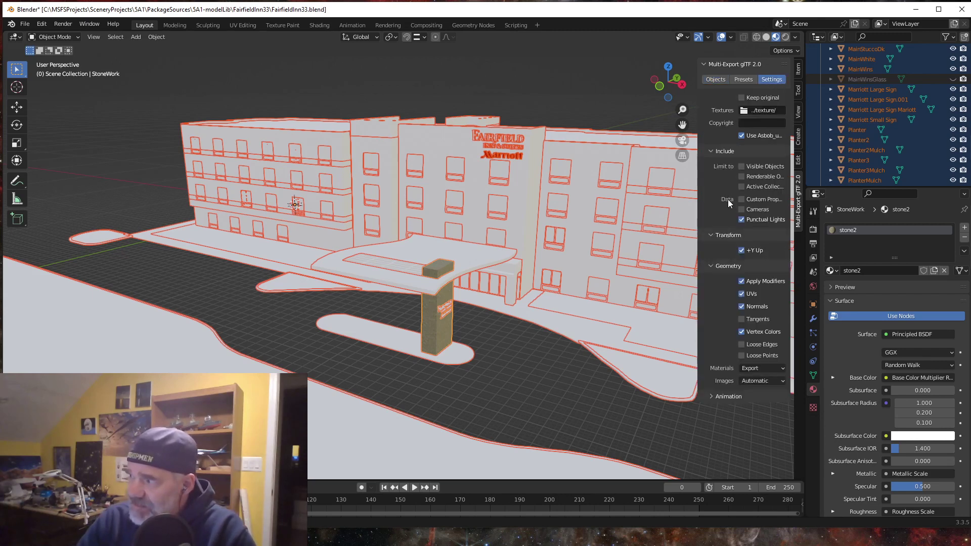